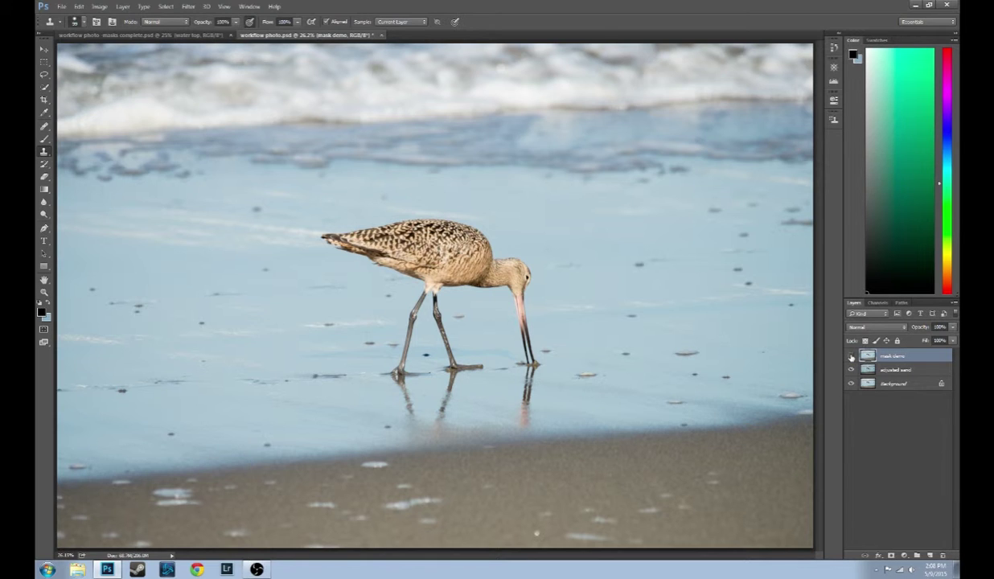
- Toggle mask demo off and on to compare, then add a trial layer mask and discard it
left_click(851, 356)
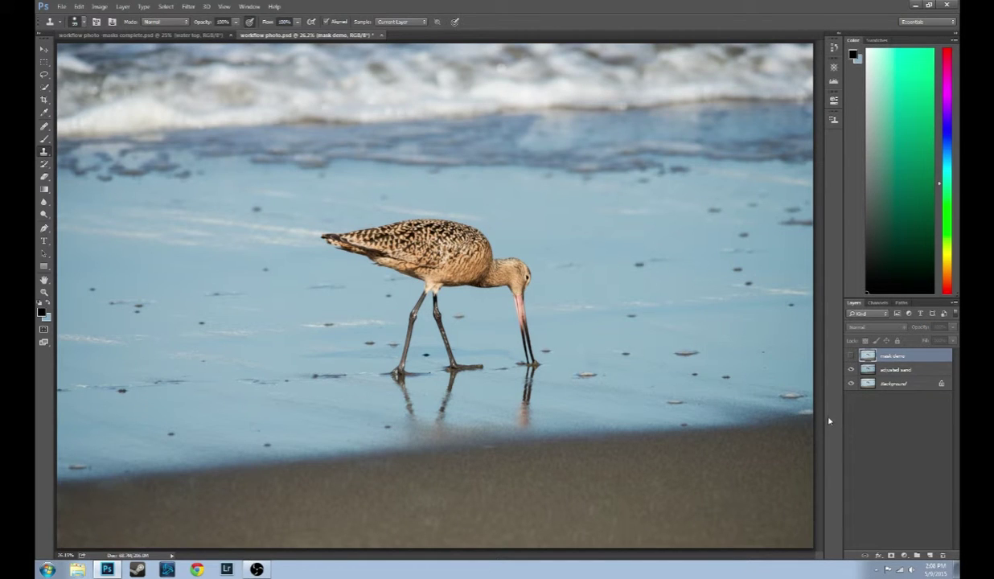
left_click(851, 357)
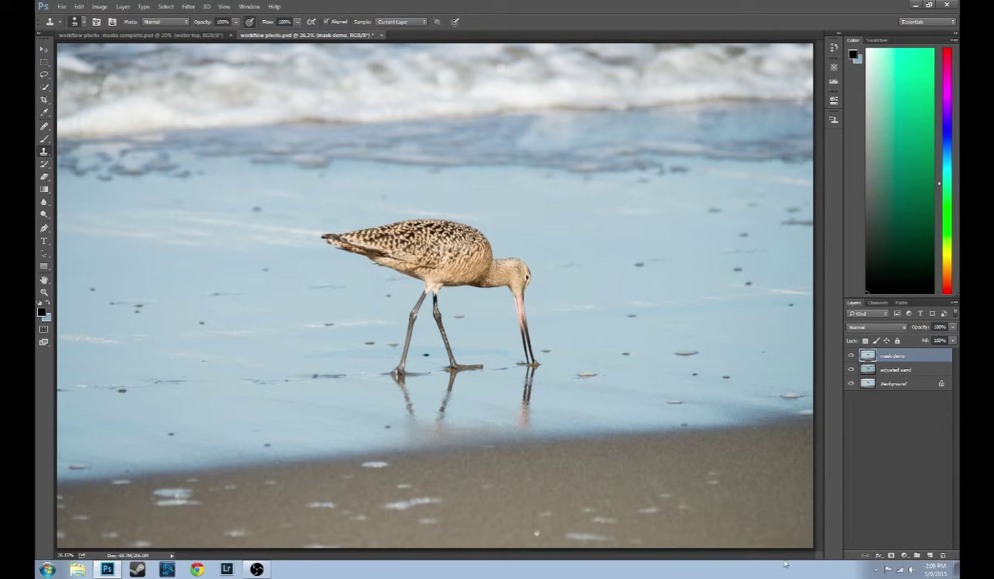
left_click(889, 555)
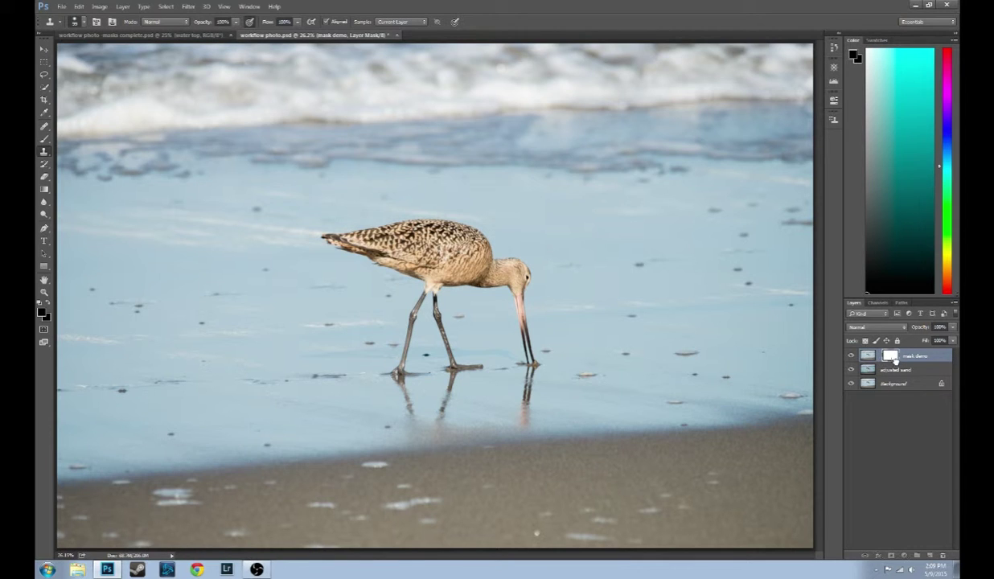
left_click(943, 556)
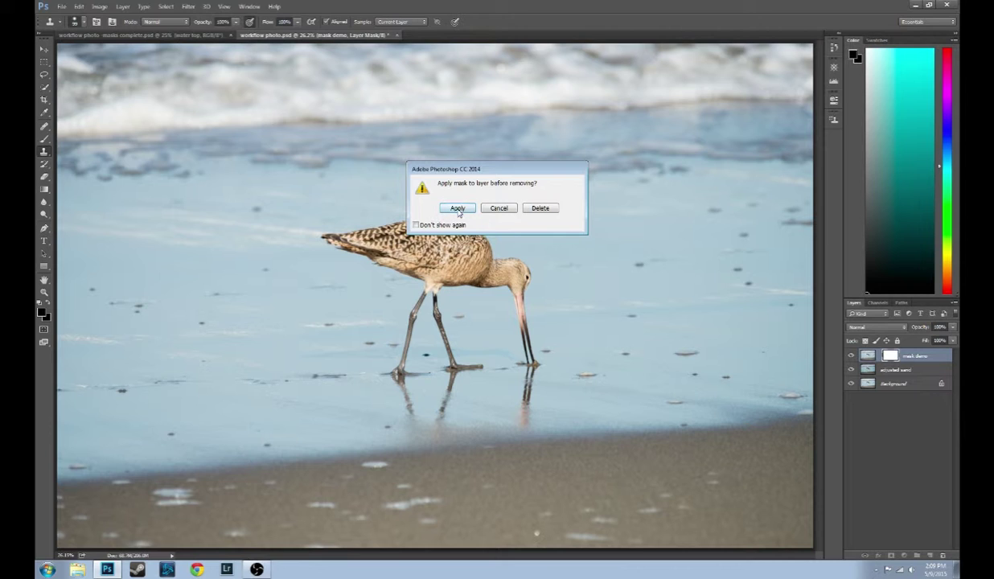
left_click(543, 211)
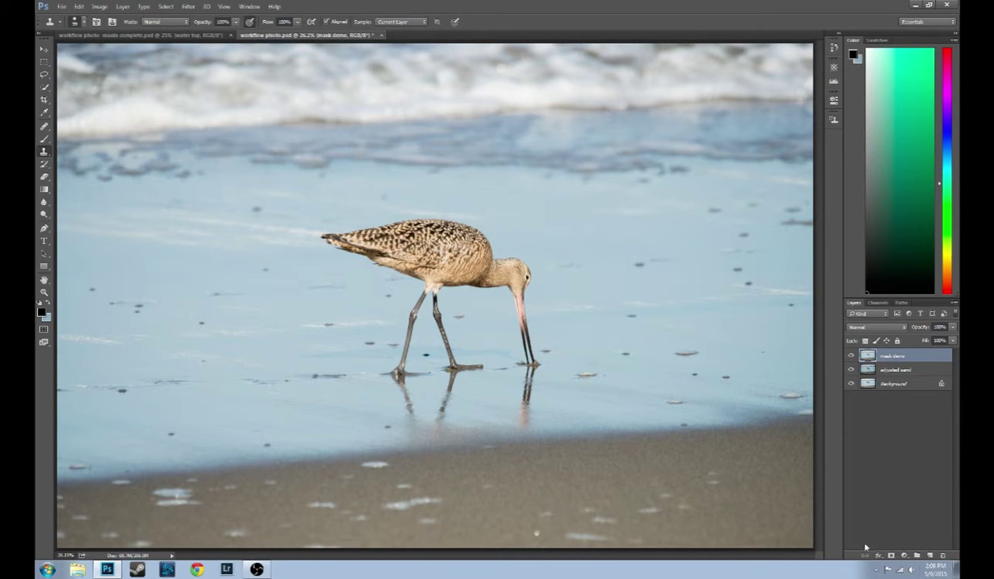
- Add a fresh white mask to mask demo, choose the Brush, and set the foreground to black (S 0)
left_click(890, 555)
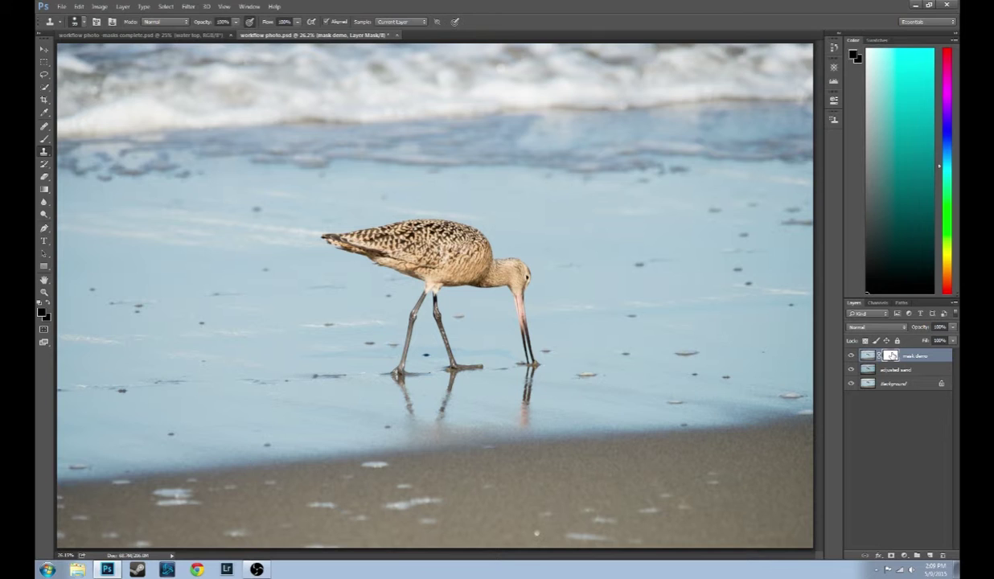
left_click(44, 145)
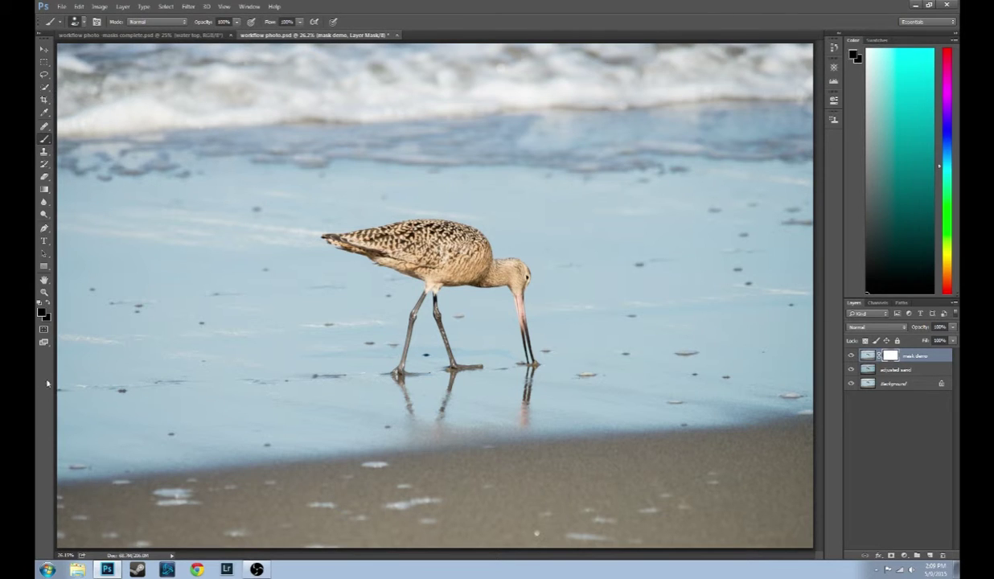
left_click(42, 314)
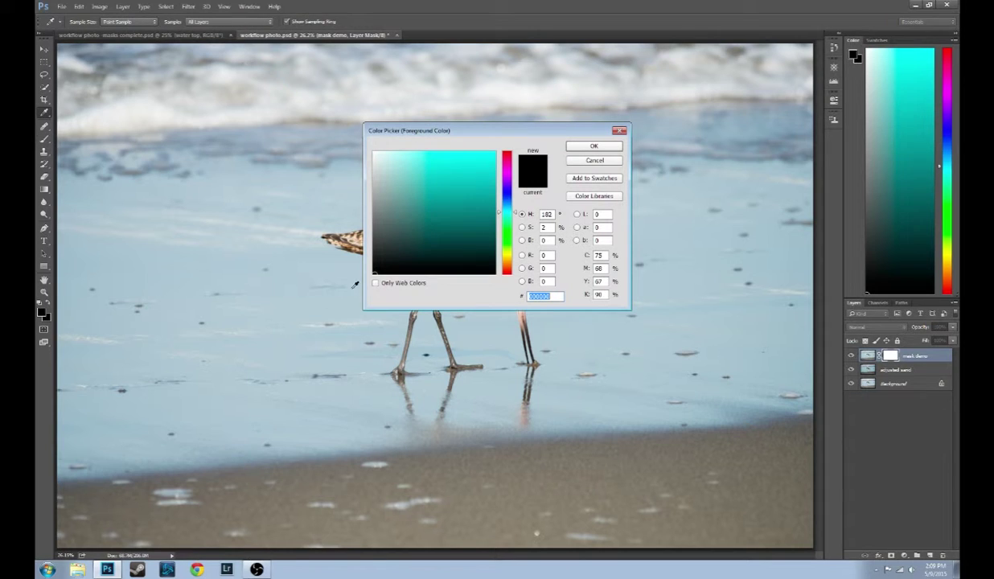
left_click(374, 274)
left_click(587, 145)
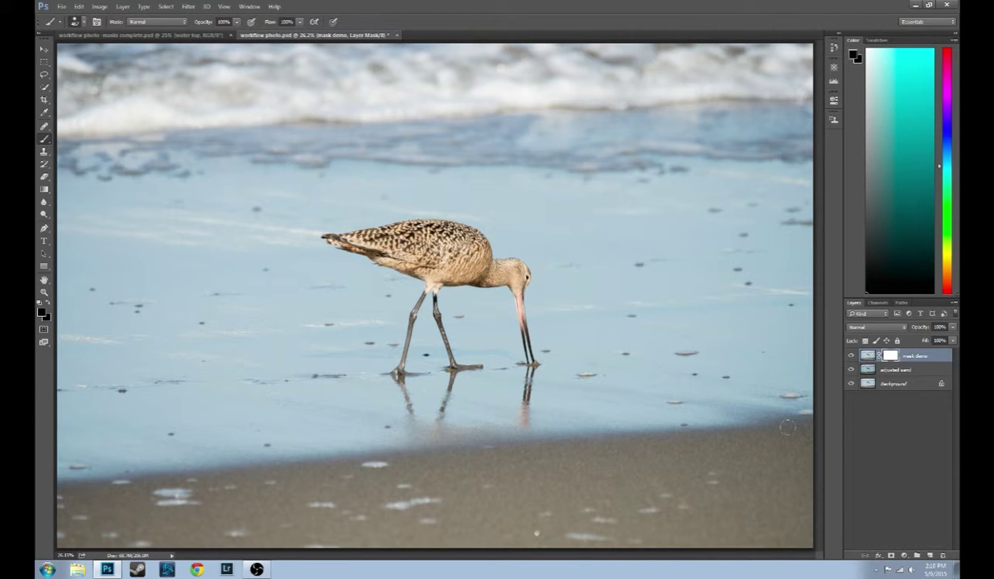
- Paint black on mask demo's mask across the lower sand band, then toggle the layer to compare
mouse_move(782, 424)
left_mouse_down()
mouse_move(468, 443)
mouse_move(282, 472)
mouse_move(49, 488)
mouse_move(53, 514)
mouse_move(65, 515)
mouse_move(114, 503)
mouse_move(238, 513)
mouse_move(760, 503)
left_mouse_up()
mouse_move(761, 466)
left_mouse_down()
mouse_move(542, 464)
mouse_move(328, 482)
left_mouse_up()
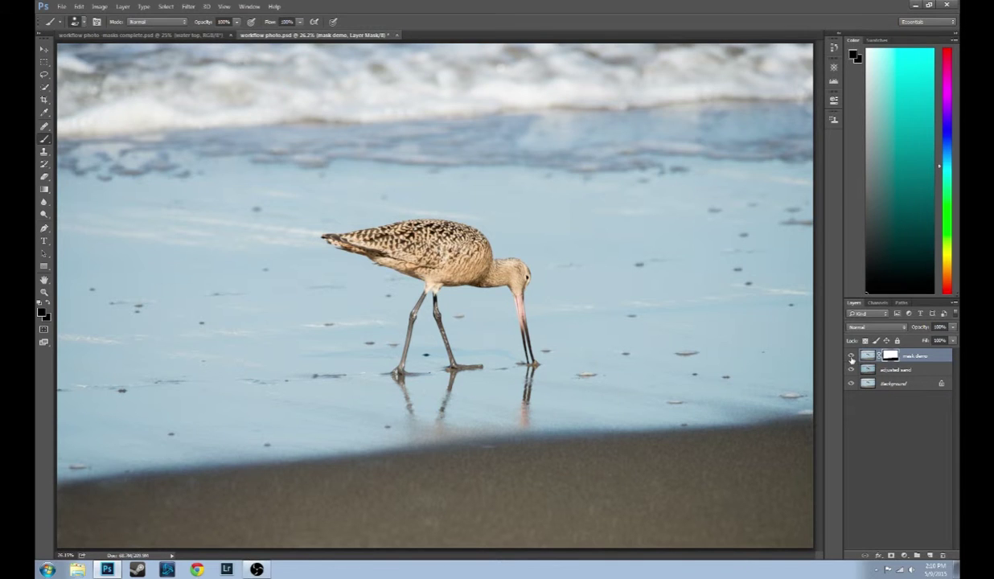
left_click(852, 357)
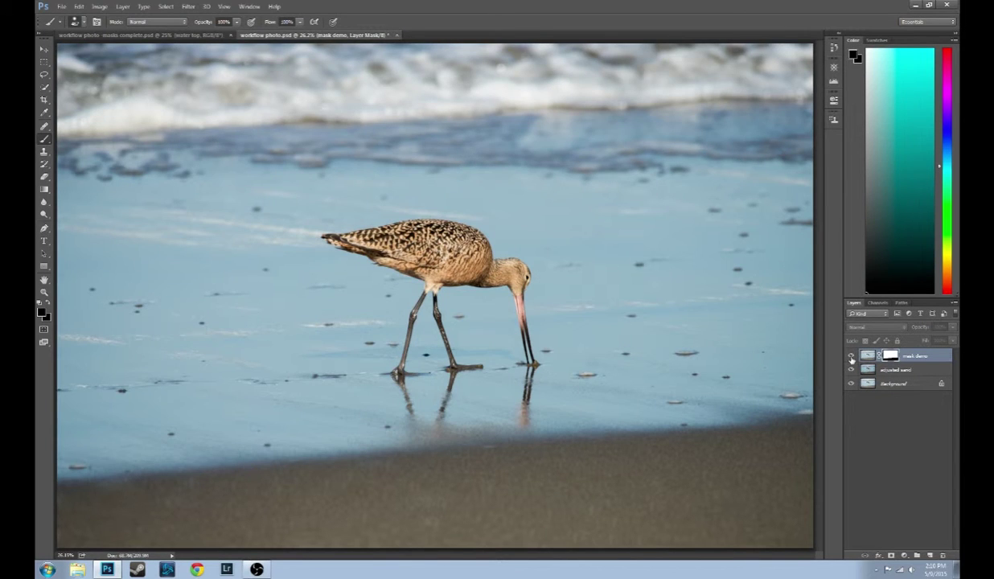
left_click(852, 357)
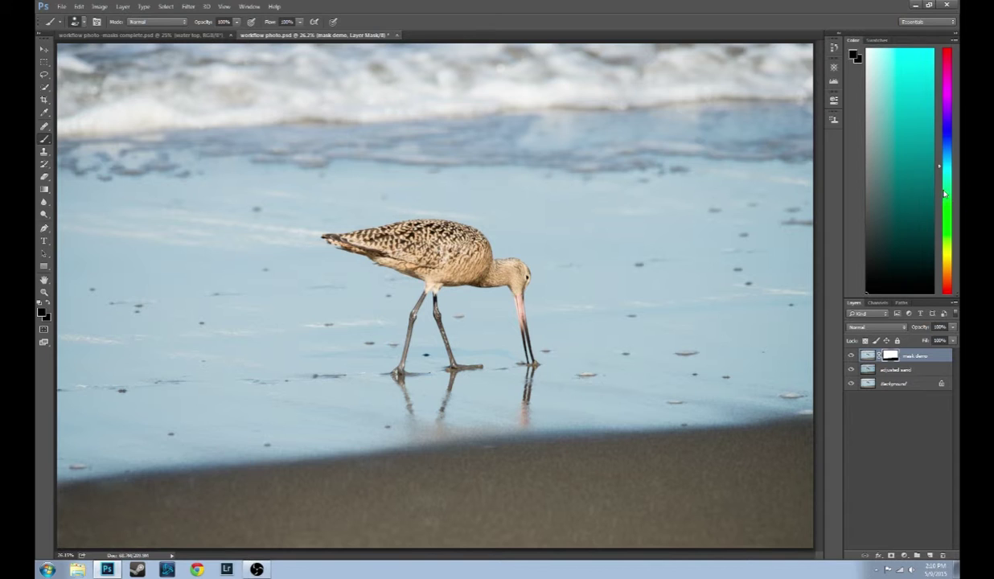
- Add a mask to Background to make Layer 0, target its image, and open Filter > Topaz Labs
left_click(869, 385)
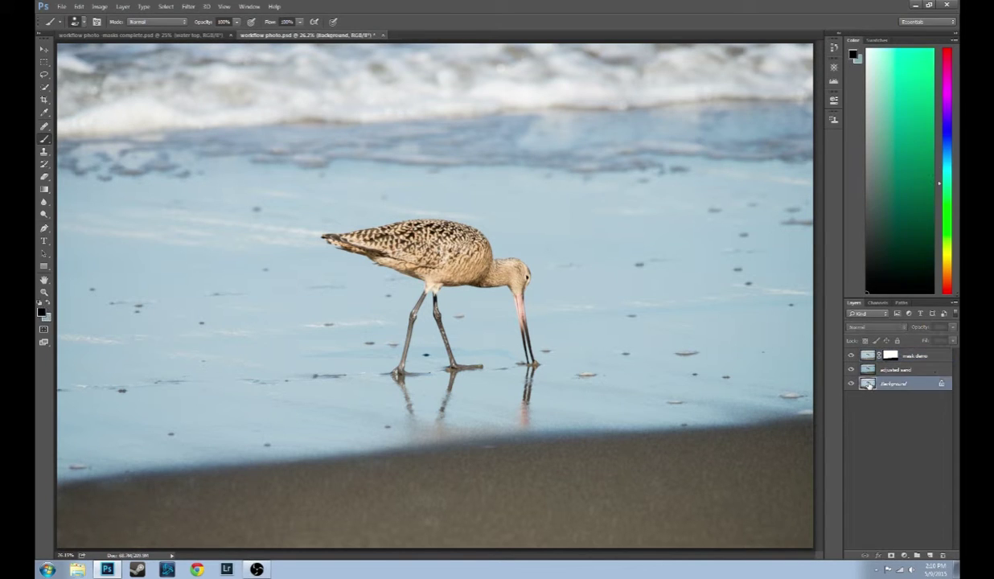
left_click(892, 557)
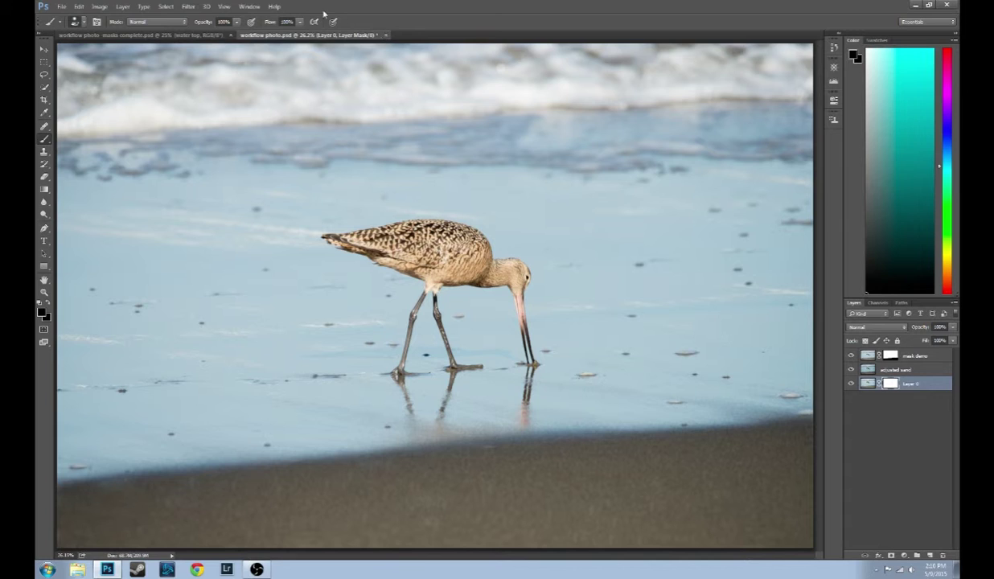
left_click(869, 386)
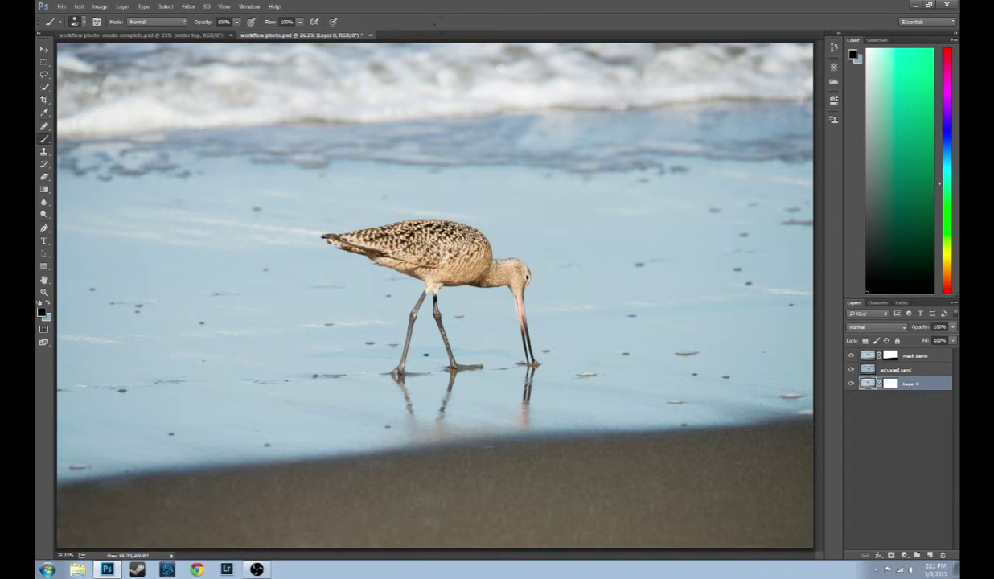
left_click(189, 7)
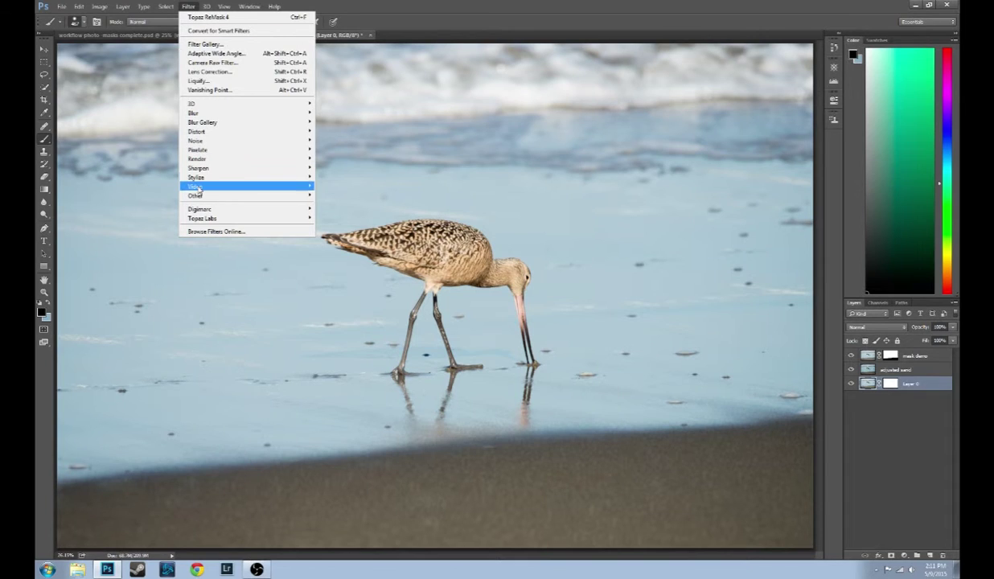
mouse_move(199, 218)
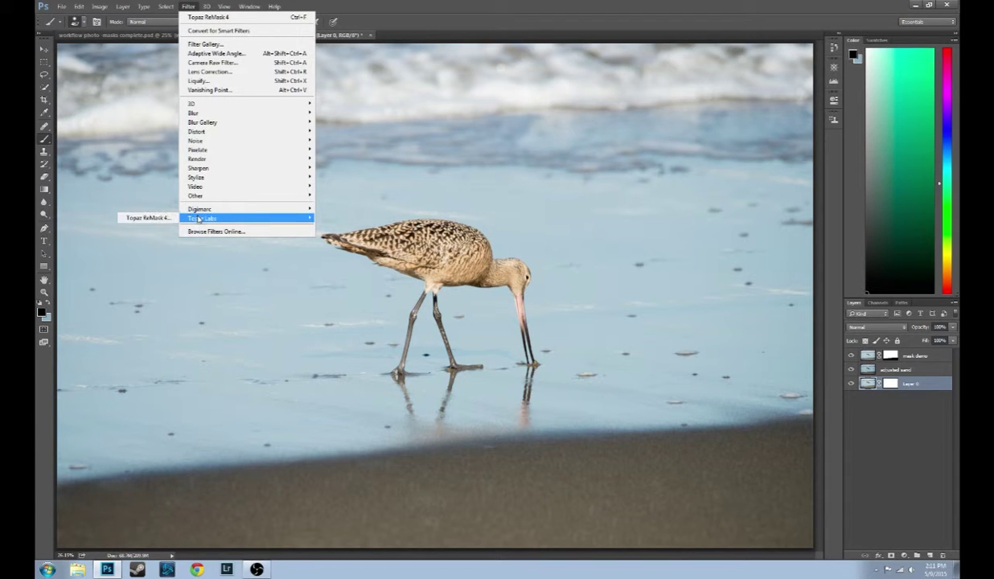
- Launch Topaz ReMask 4 on Layer 0, zoom to 300% and pan to the front leg
left_click(152, 219)
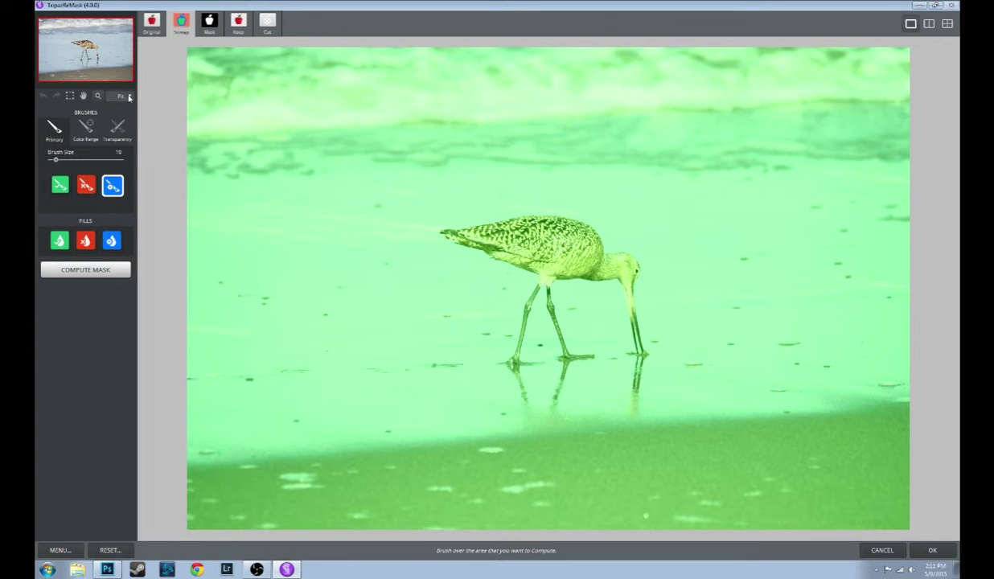
left_click(129, 97)
left_click(129, 119)
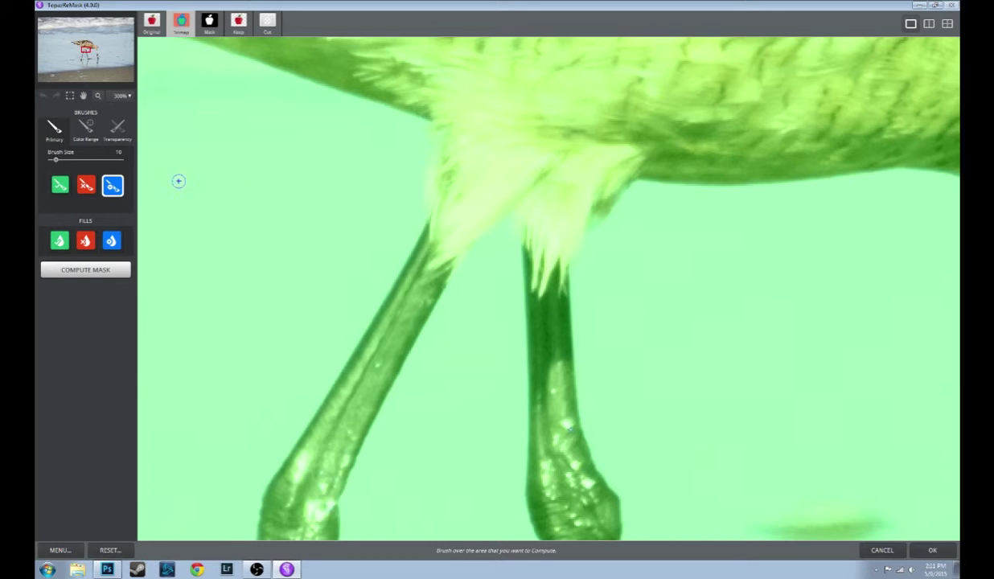
mouse_move(325, 247)
left_mouse_down()
mouse_move(438, 210)
mouse_move(571, 140)
left_mouse_up()
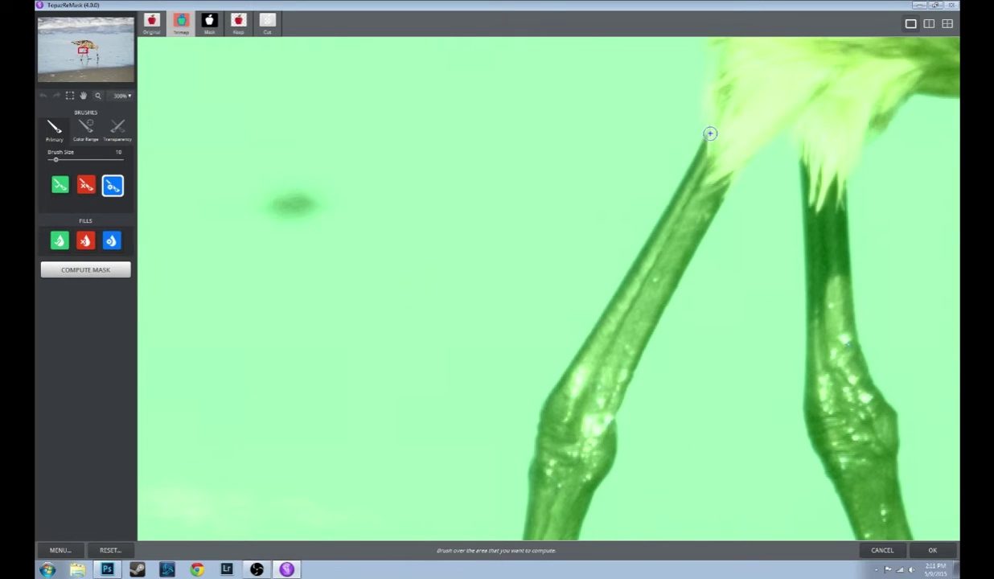
- Trace the blue Compute brush down the leg's left edge, panning further down the leg
mouse_move(708, 133)
left_mouse_down()
mouse_move(540, 413)
mouse_move(535, 444)
left_mouse_up()
left_click_drag(529, 475, 514, 534)
key("space")
mouse_move(462, 421)
left_mouse_down()
mouse_move(497, 200)
mouse_move(500, 327)
mouse_move(606, 199)
mouse_move(690, 129)
mouse_move(662, 310)
mouse_move(605, 535)
left_mouse_up()
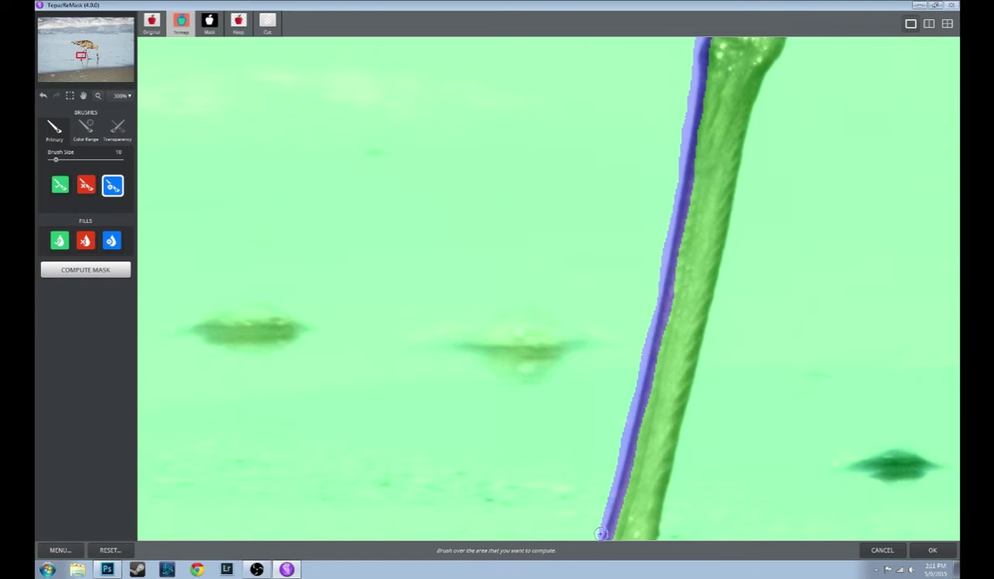
- Extend the blue compute outline down to the foot and around it onto the right edge
mouse_move(559, 506)
left_mouse_down()
mouse_move(643, 213)
mouse_move(662, 189)
left_mouse_up()
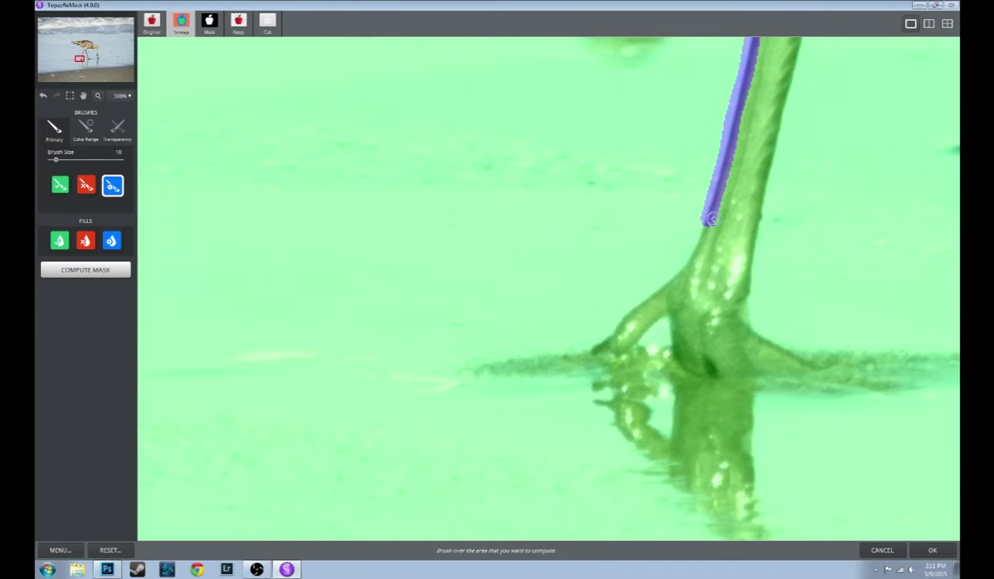
mouse_move(702, 225)
left_mouse_down()
mouse_move(680, 274)
mouse_move(594, 351)
mouse_move(628, 351)
mouse_move(664, 318)
mouse_move(674, 361)
mouse_move(687, 371)
mouse_move(822, 371)
mouse_move(753, 328)
mouse_move(751, 268)
left_mouse_up()
left_click_drag(801, 41, 748, 262)
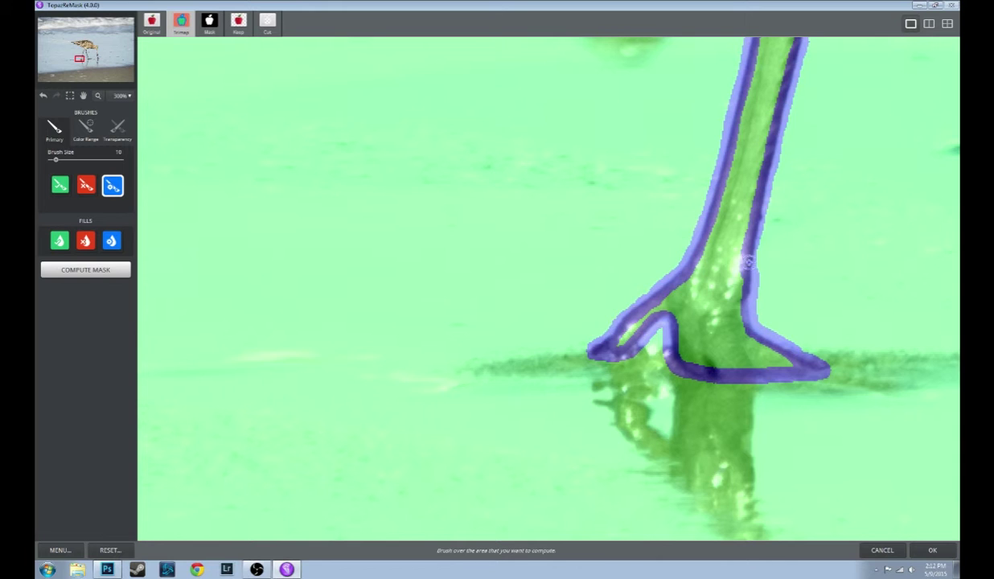
- Trace the leg's right edge up past the knee joint with the Compute brush
key("space")
left_click_drag(843, 89, 741, 407)
left_click_drag(776, 40, 705, 319)
left_click_drag(830, 78, 779, 318)
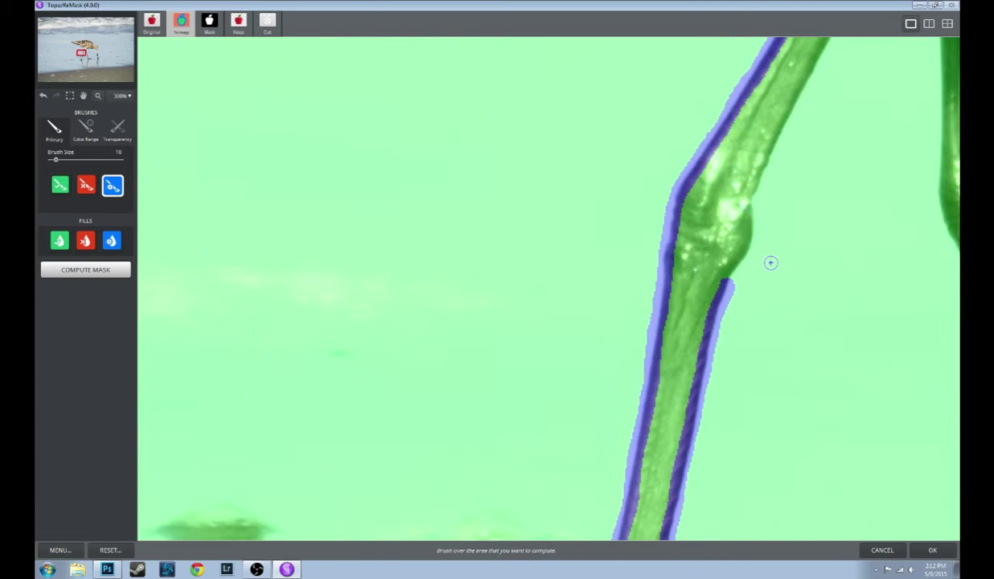
mouse_move(825, 37)
left_mouse_down()
mouse_move(757, 175)
mouse_move(749, 249)
mouse_move(730, 279)
left_mouse_up()
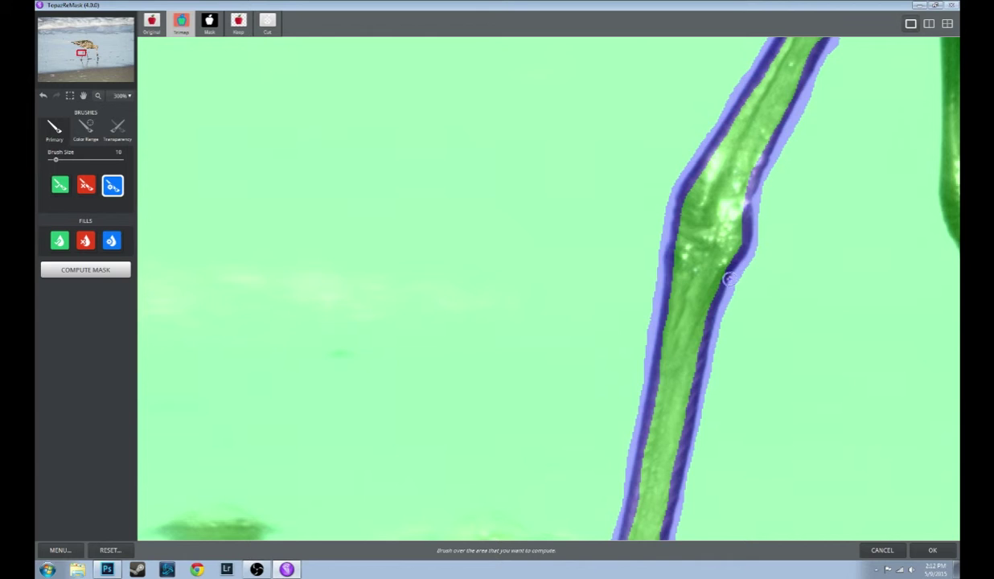
- Close the compute outline across the leg top by the body feathers and pick the red Cut fill
mouse_move(874, 84)
left_mouse_down()
mouse_move(755, 309)
mouse_move(726, 308)
left_mouse_up()
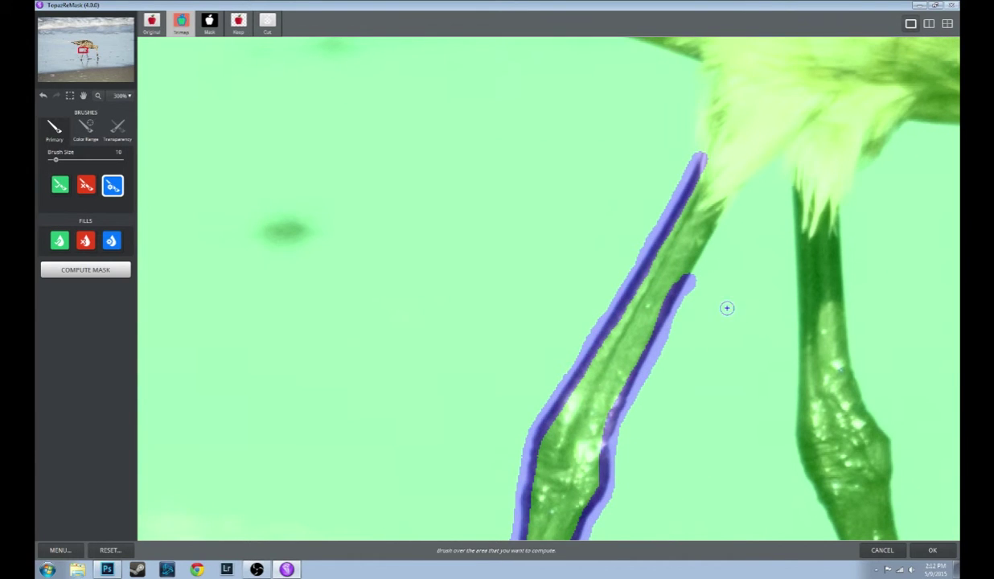
mouse_move(721, 220)
left_mouse_down()
mouse_move(682, 284)
mouse_move(722, 215)
mouse_move(721, 205)
mouse_move(692, 221)
mouse_move(704, 176)
left_mouse_up()
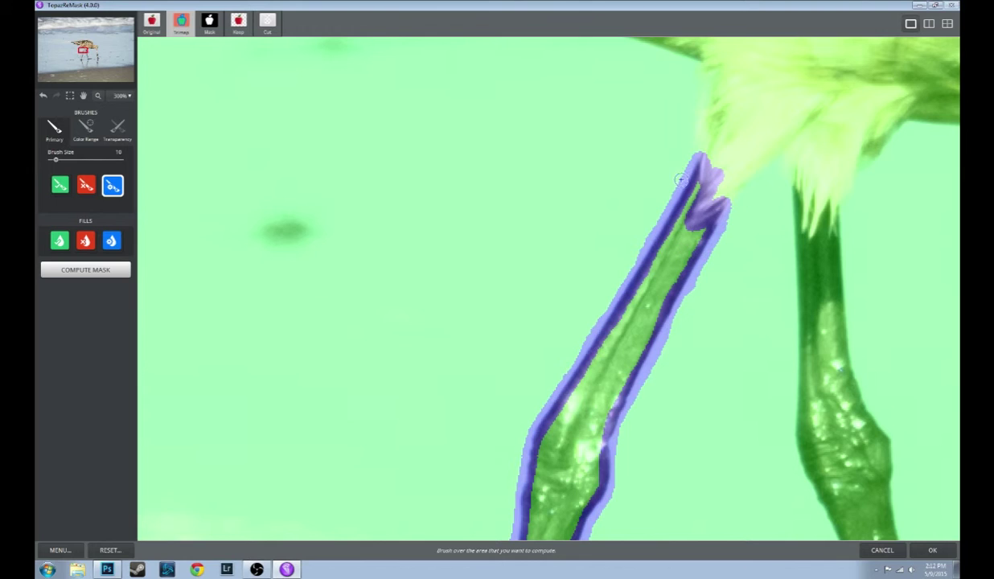
left_click(84, 241)
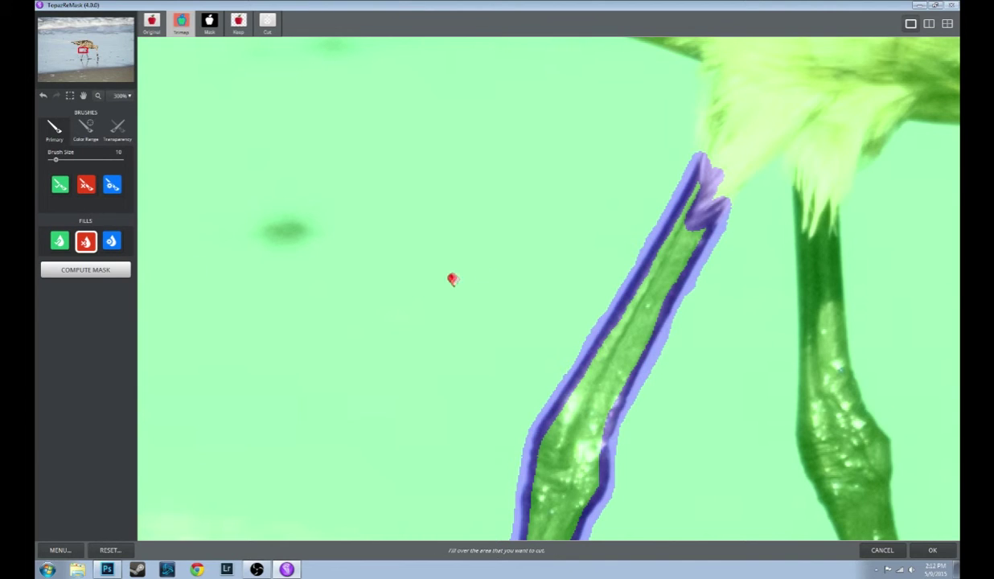
- Fill the background with red Cut, zoom to Fit, and compute the mask isolating the front leg
left_click(413, 99)
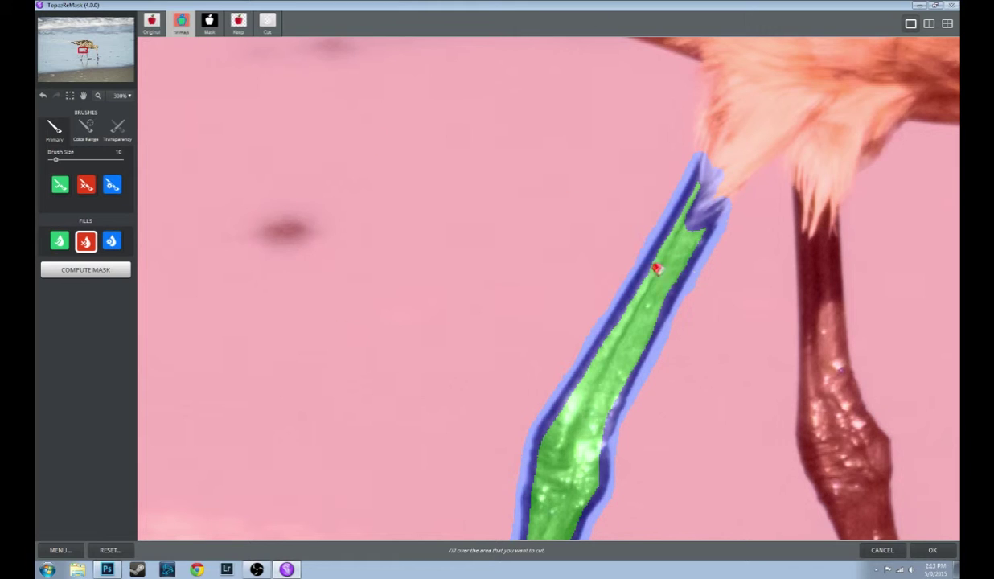
left_click(123, 95)
left_click(127, 151)
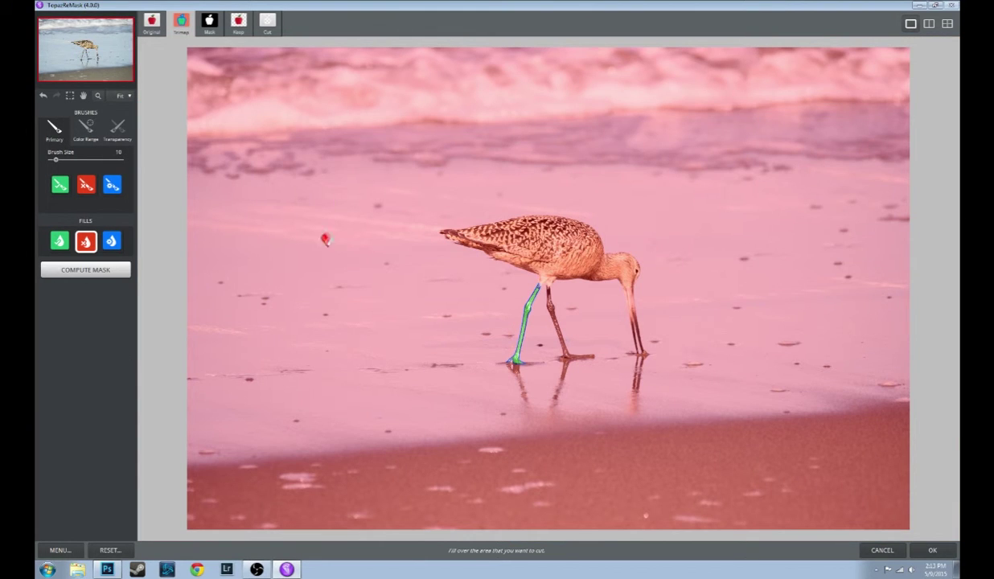
left_click(91, 271)
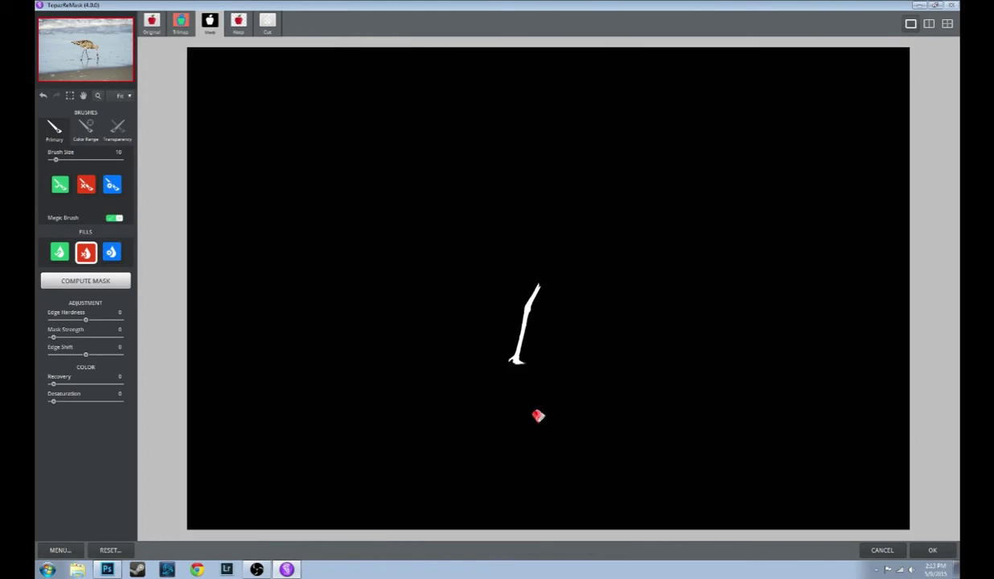
- Apply the ReMask result as Layer 0 copy, then hide 'adjusted sand' and 'Layer 0'
left_click(931, 551)
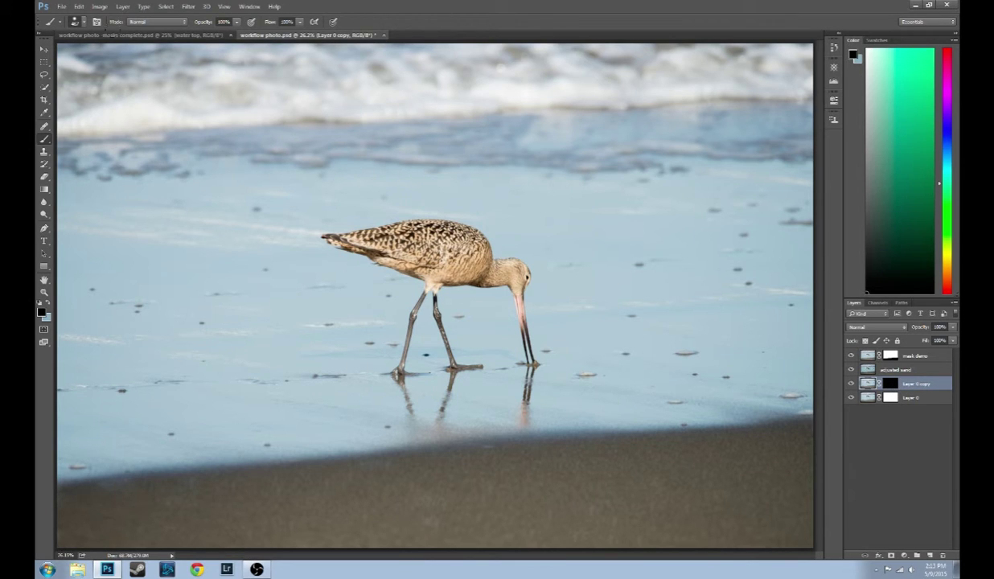
left_click(851, 369)
left_click(851, 397)
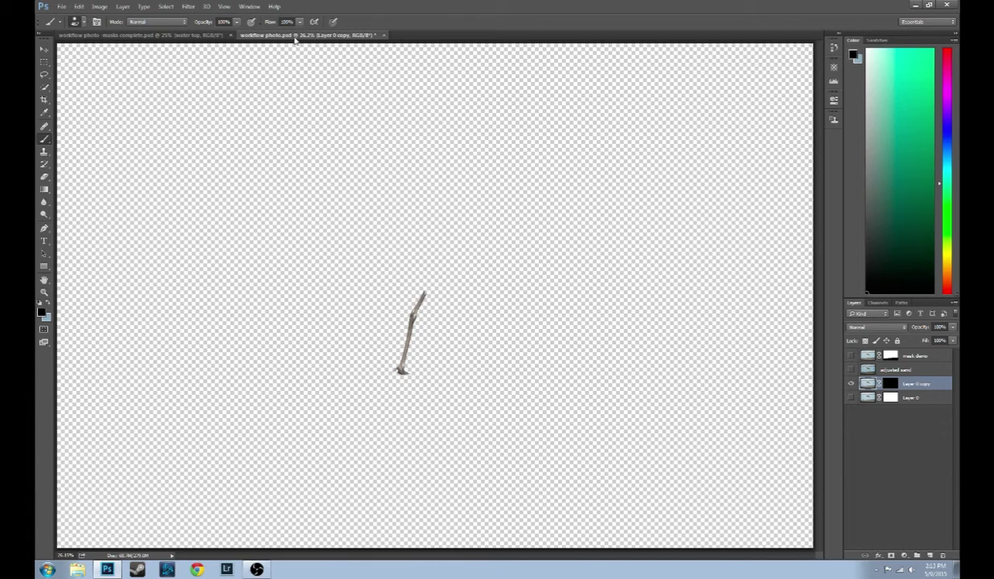
- Switch to the 'workflow photo - masks complete.psd' document tab
left_click(159, 36)
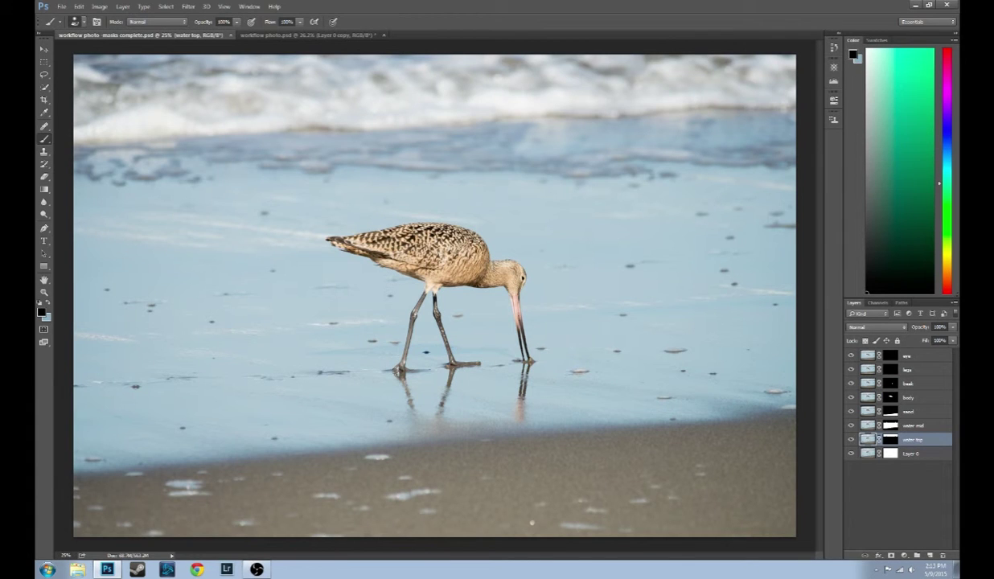